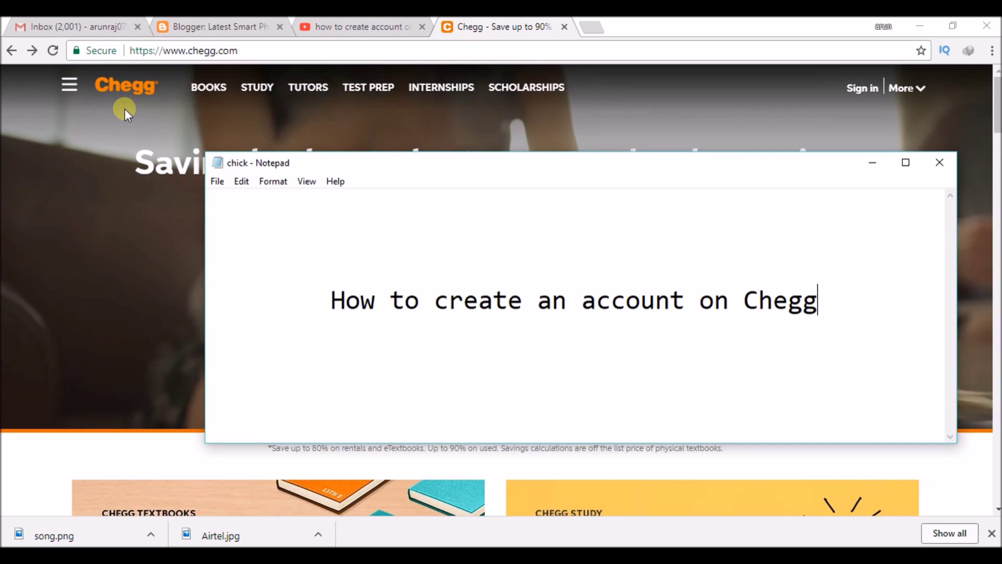
left_click(74, 139)
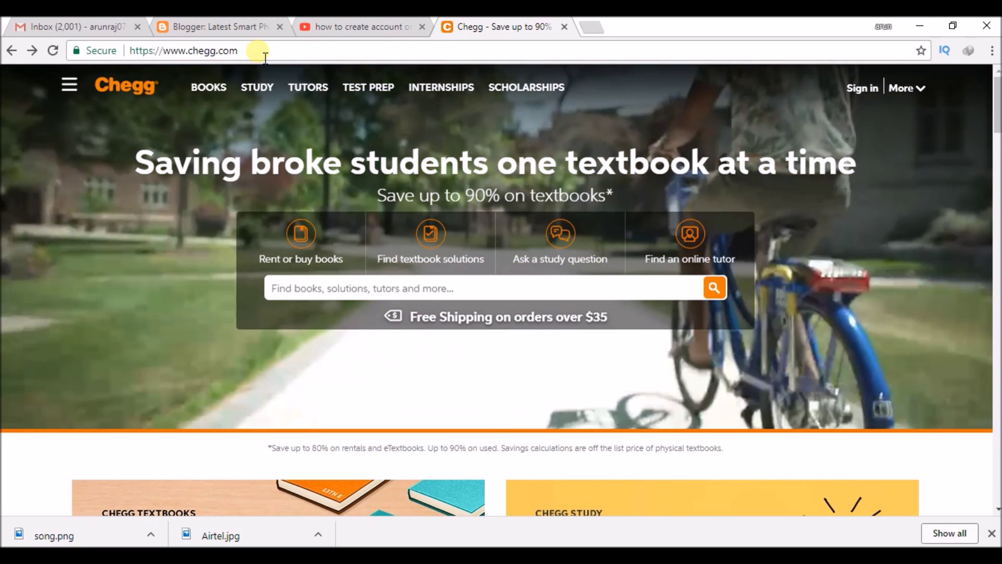
left_click(258, 51)
key("ctrl+c")
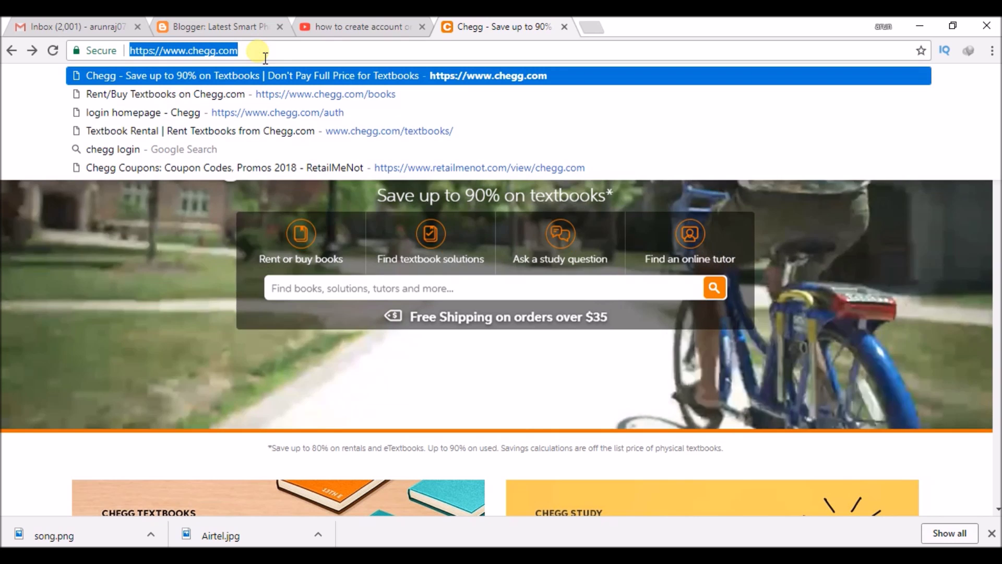
left_click(88, 259)
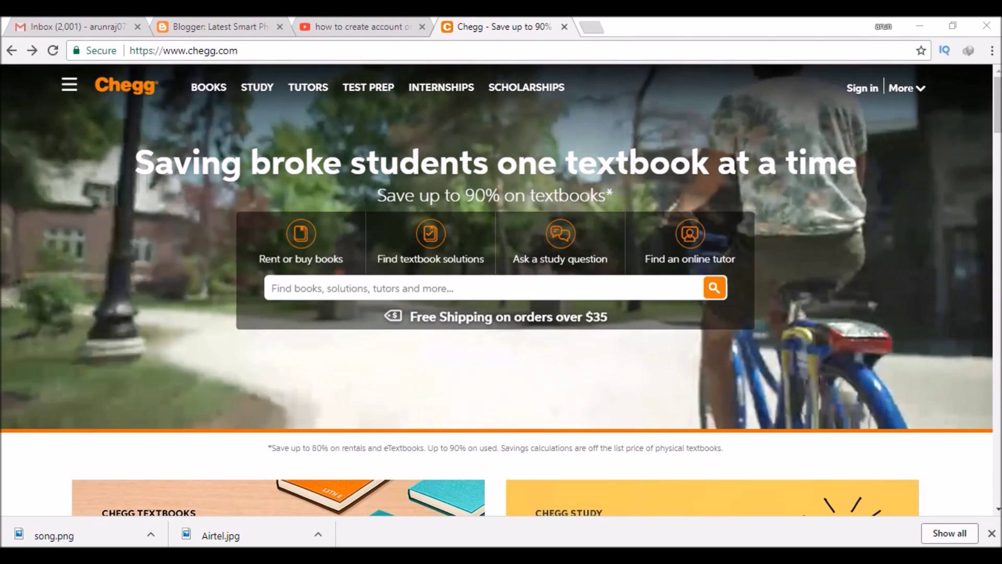
Step: Paste the address on a new line below the notes title, then return to Chegg
left_click(699, 558)
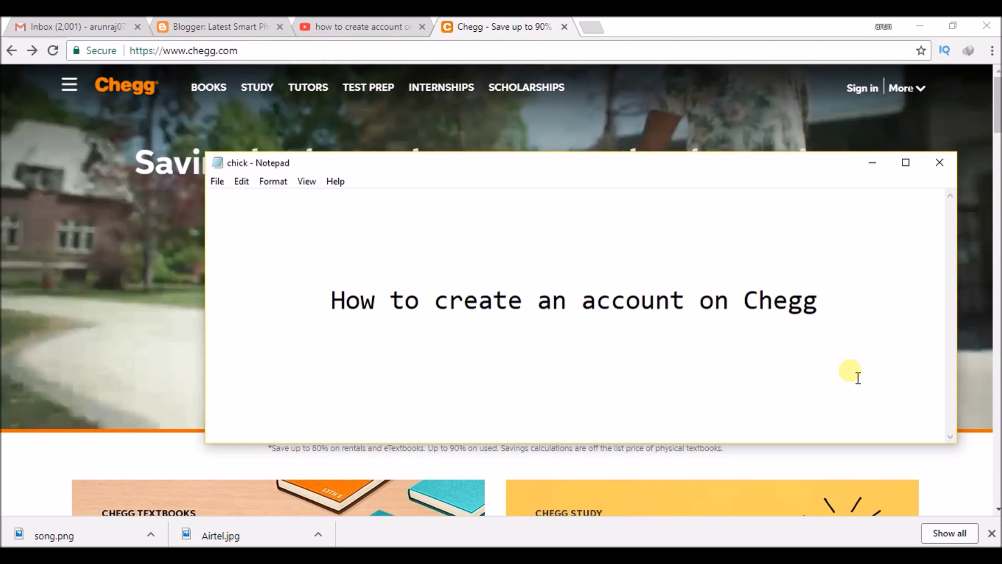
left_click(893, 317)
key("Return")
key("Return")
key("ctrl+v")
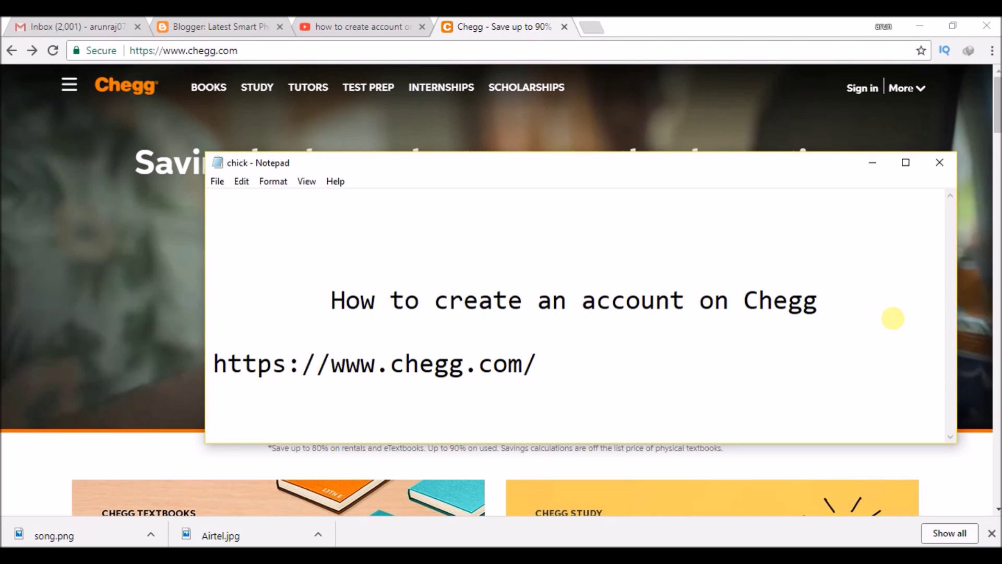
left_click(780, 92)
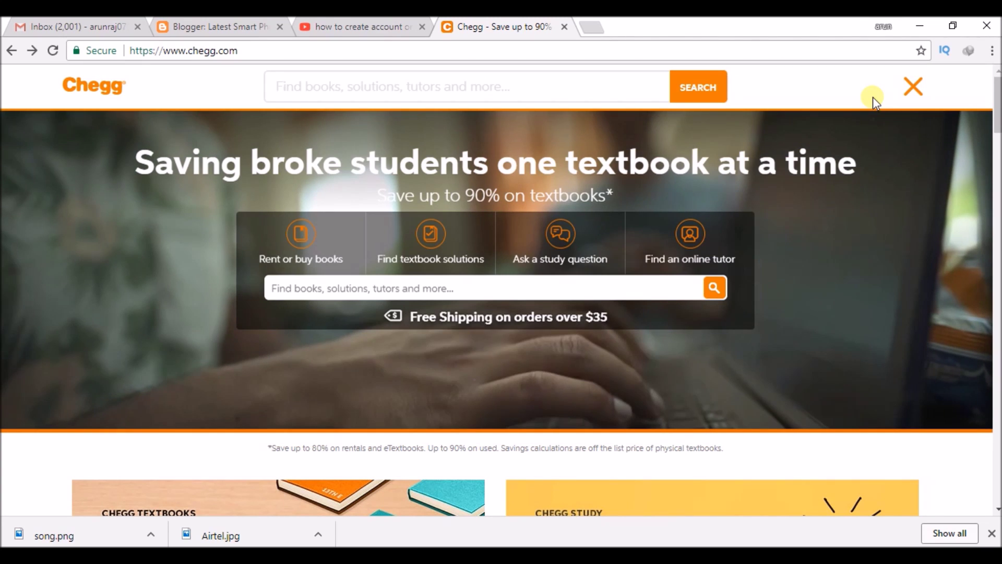
Step: Close the search panel and choose Create an account from the More menu
left_click(914, 86)
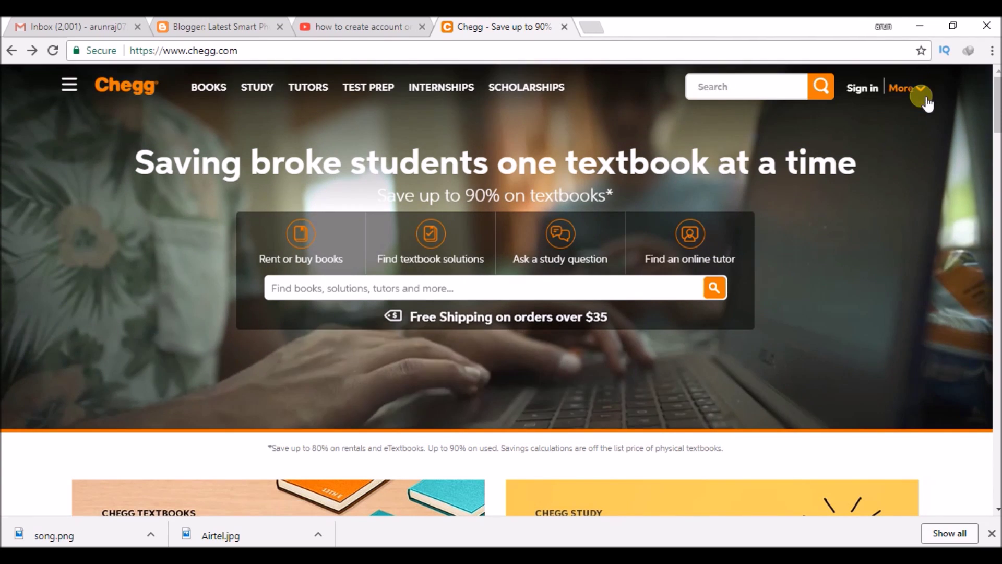
left_click(918, 90)
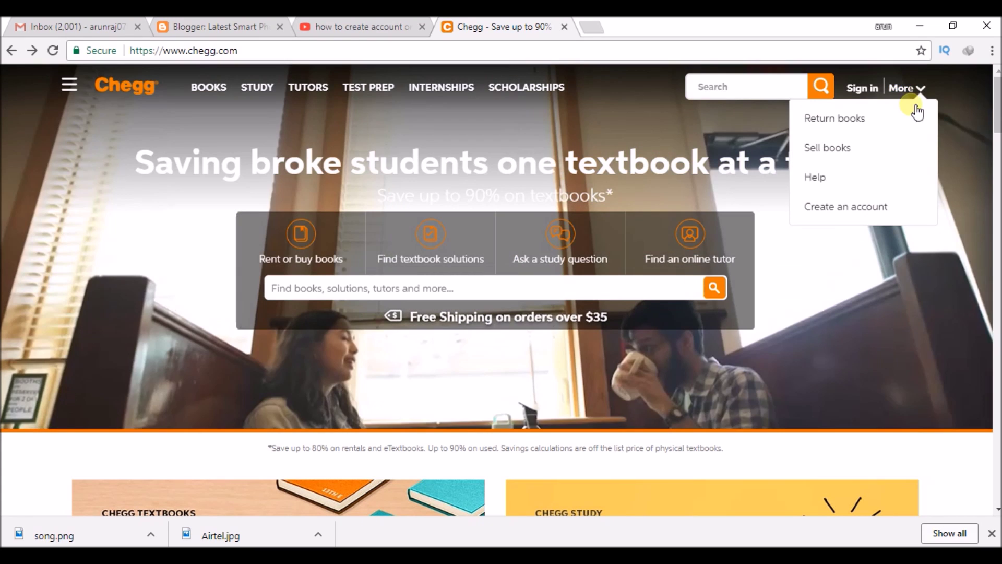
left_click(866, 213)
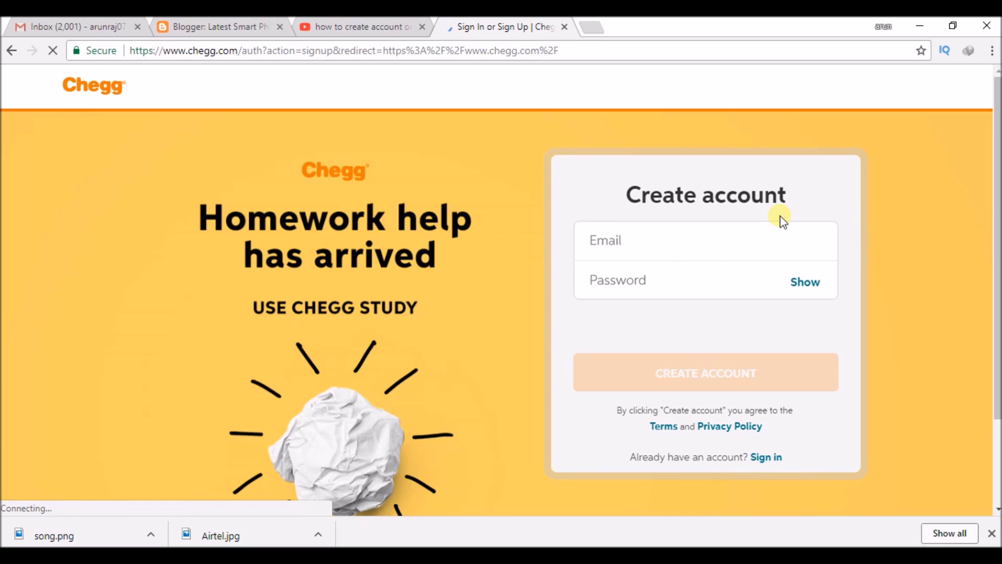
Step: Enter the account email via its autofill suggestion and a valid password, then scroll down
left_click(666, 249)
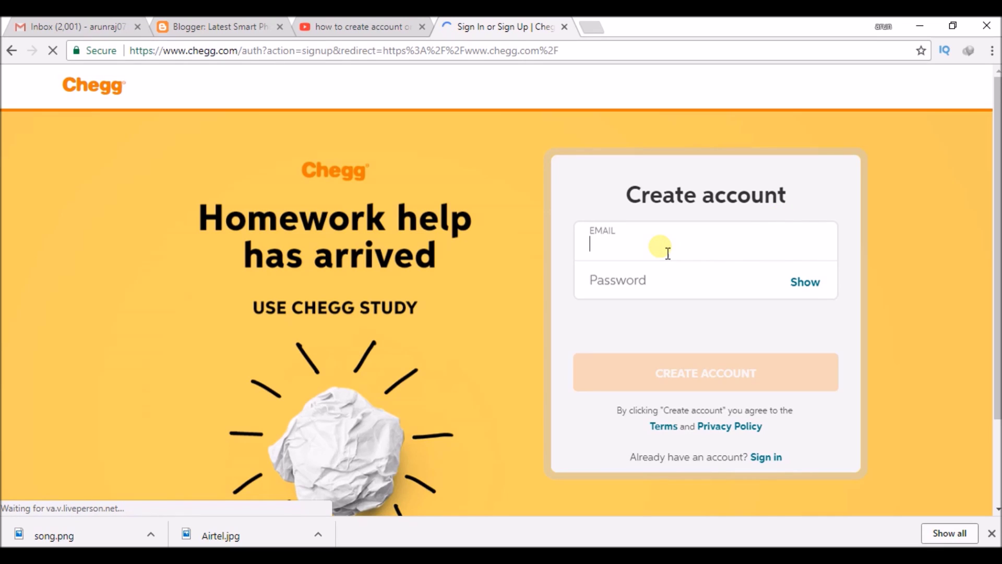
type("game")
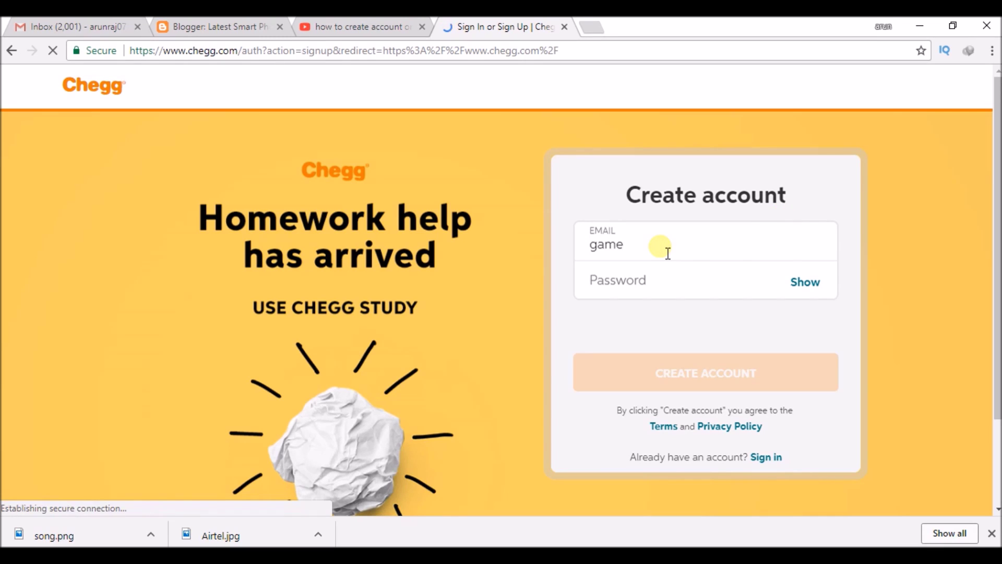
type("d")
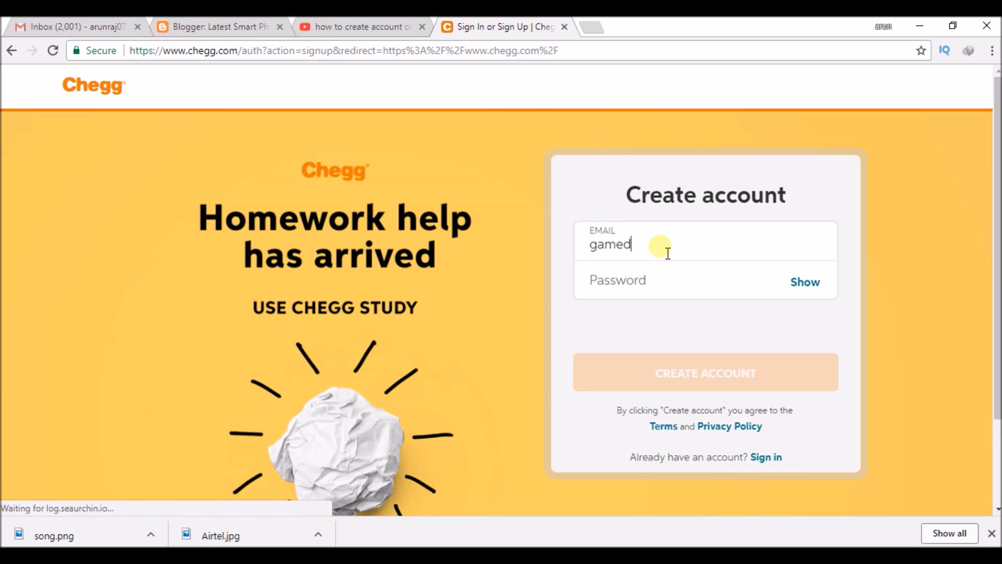
type("evt")
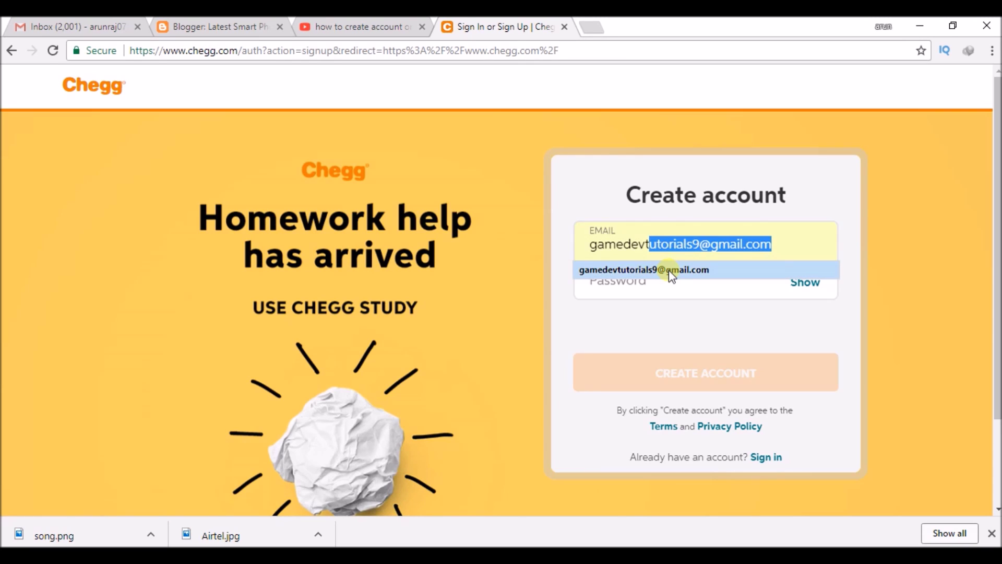
left_click(667, 270)
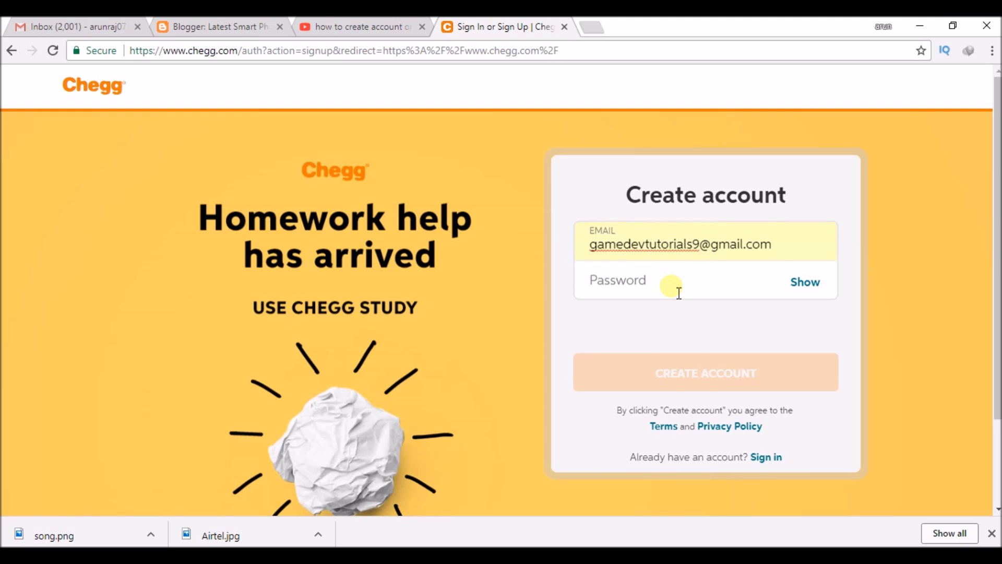
left_click(678, 293)
type("**********")
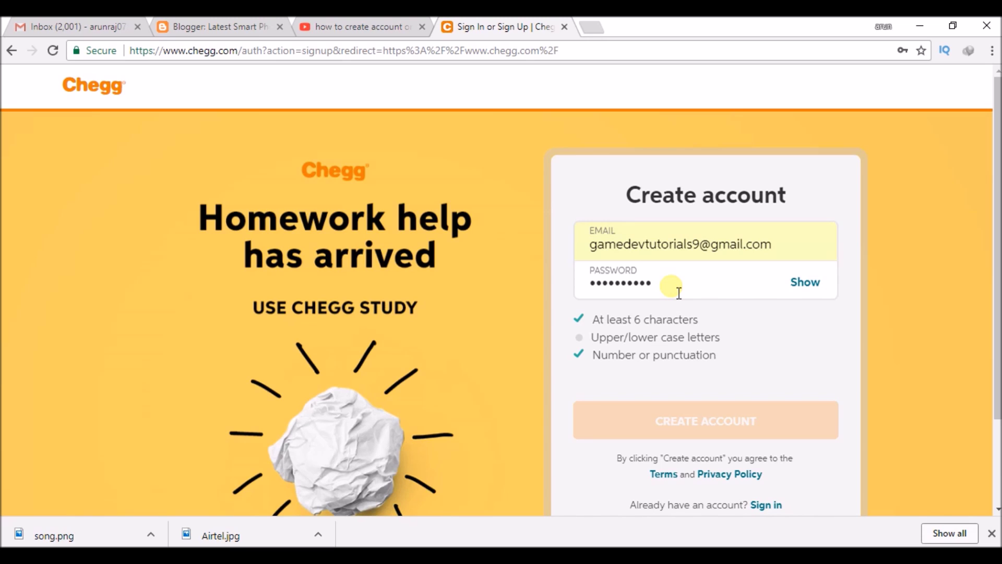
type("**")
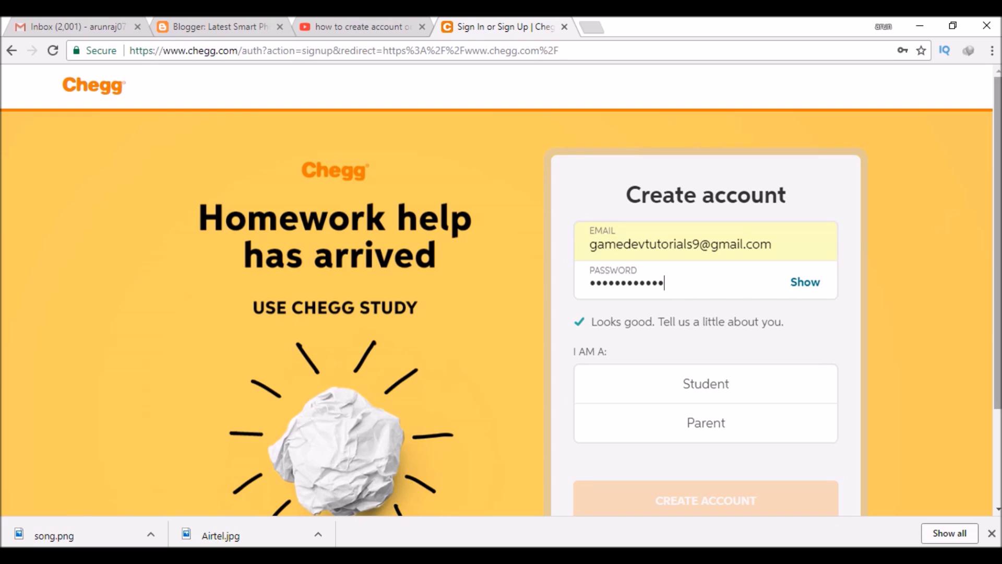
scroll(998, 242, "down", 2)
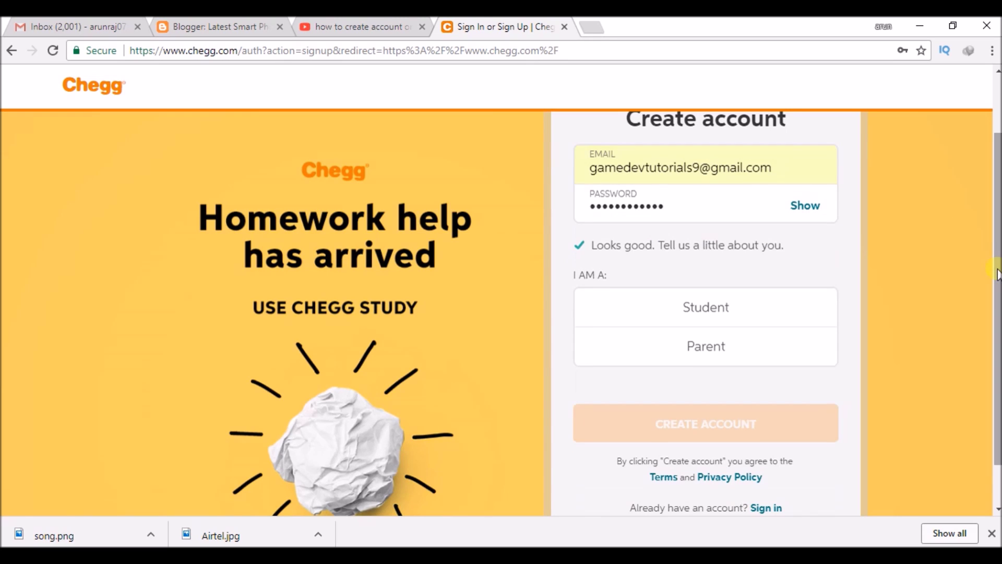
Step: Choose Student and College, declining the browser's offer to save the password
left_click(709, 313)
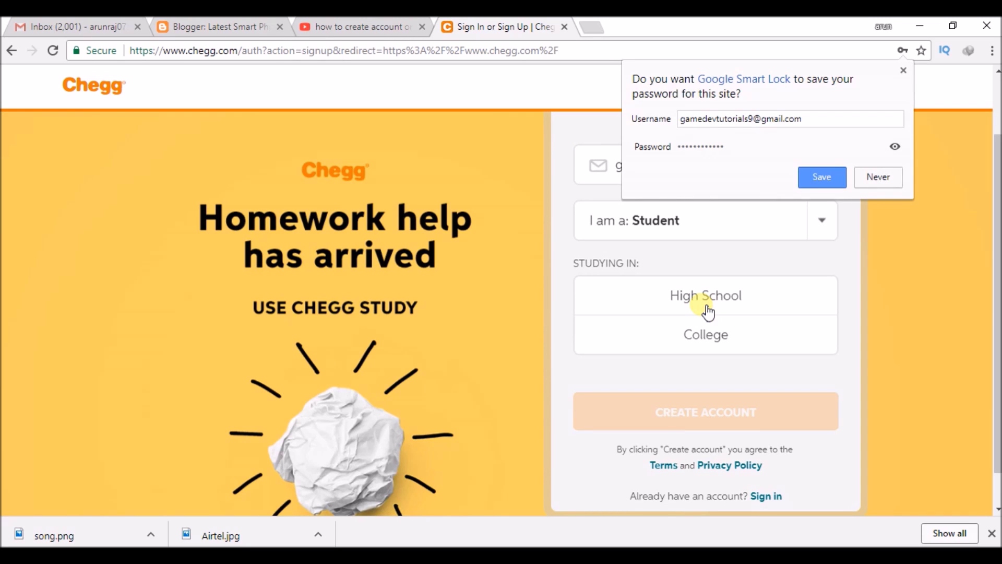
left_click(879, 178)
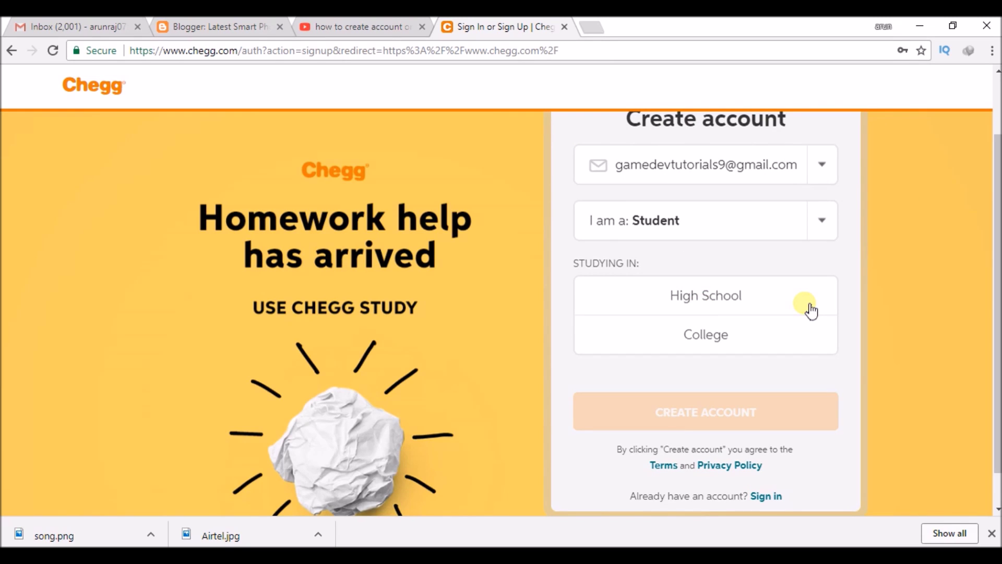
left_click(715, 343)
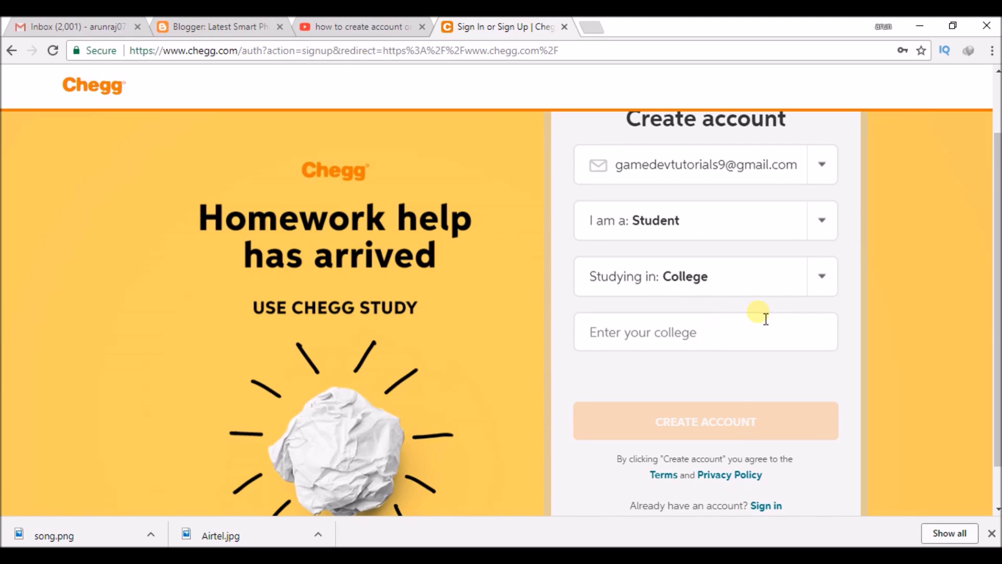
Step: Search 'oxford', pick Miami University-Oxford, set 2nd year, and create the account
left_click(696, 346)
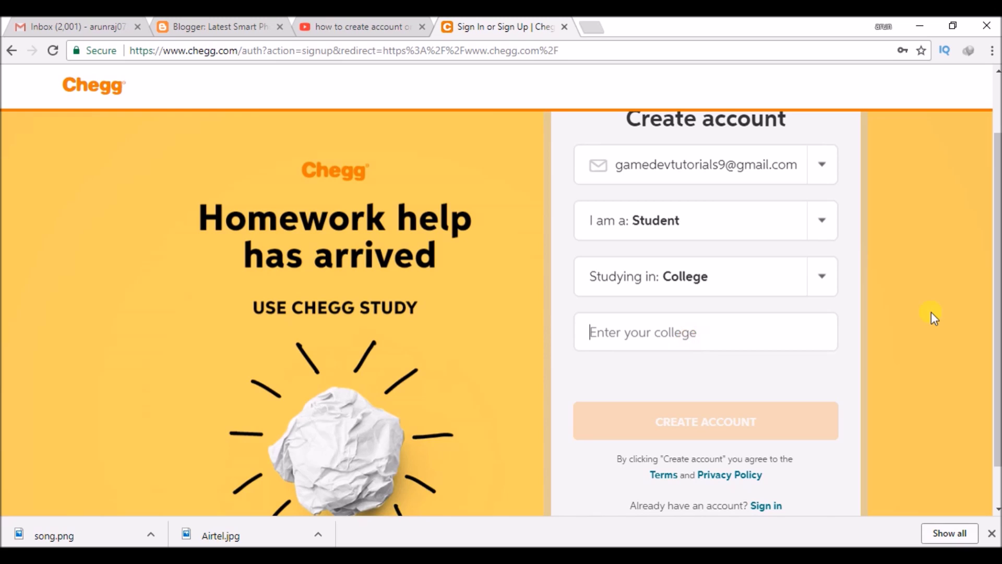
scroll(998, 287, "down", 2)
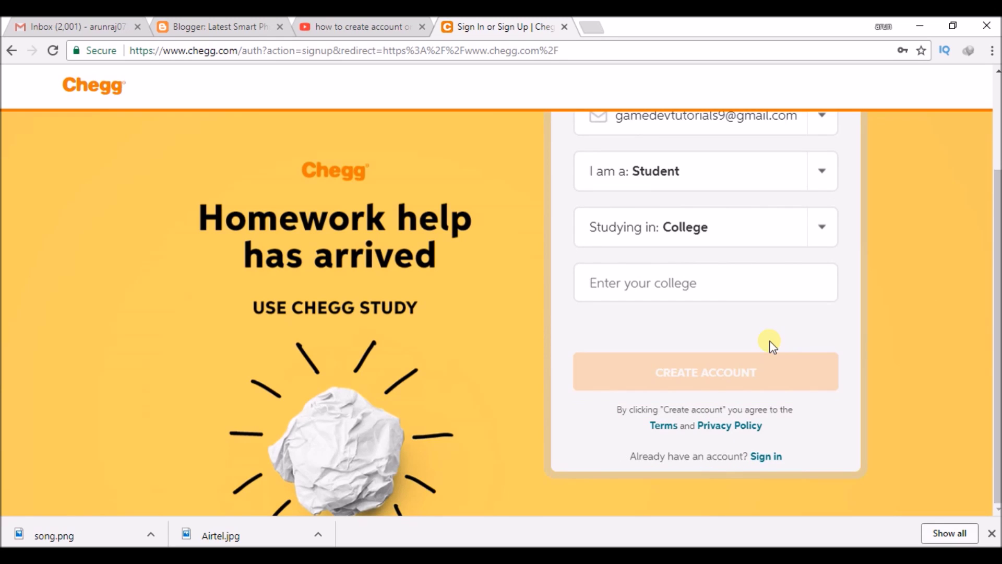
left_click(736, 289)
type("o")
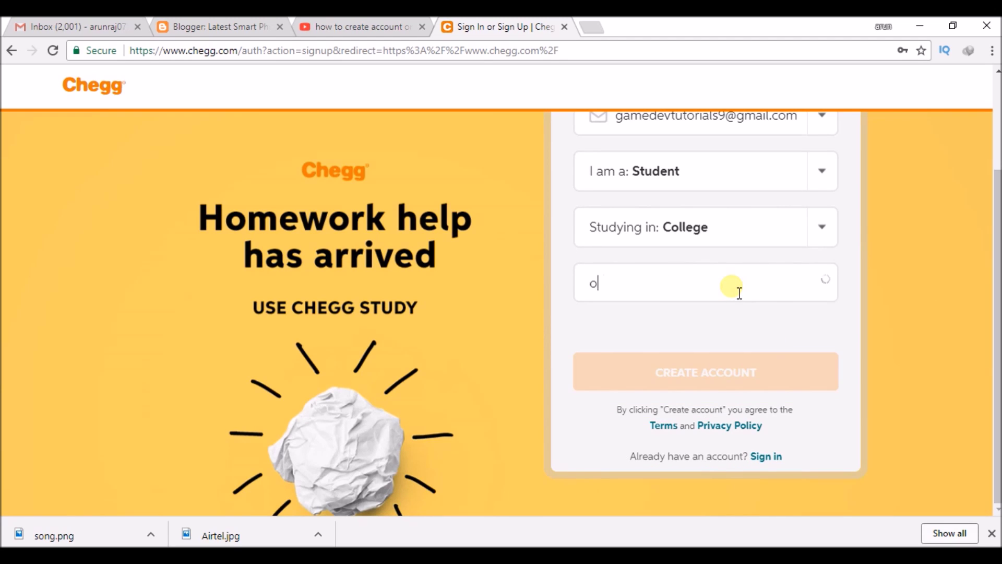
type("xford")
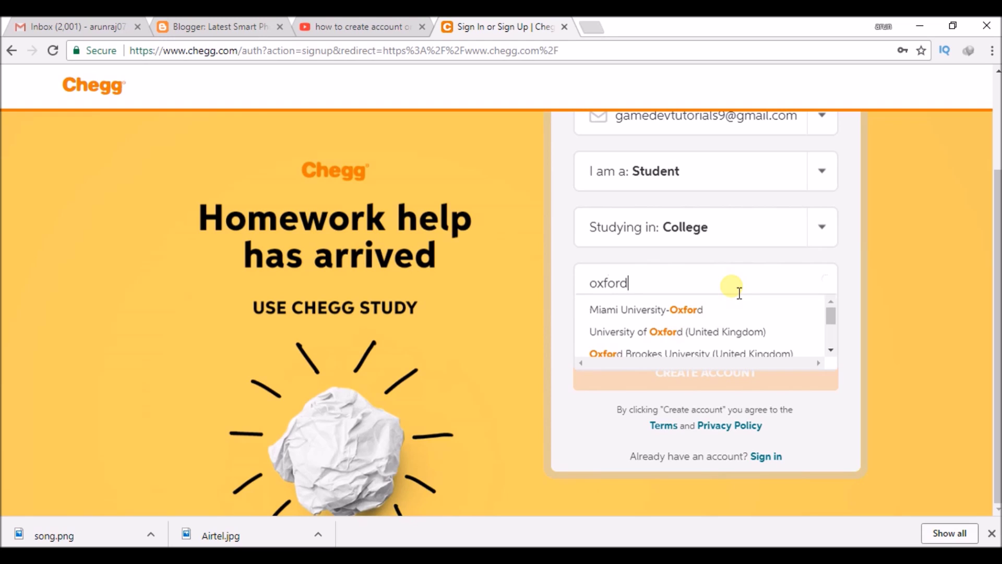
left_click(677, 310)
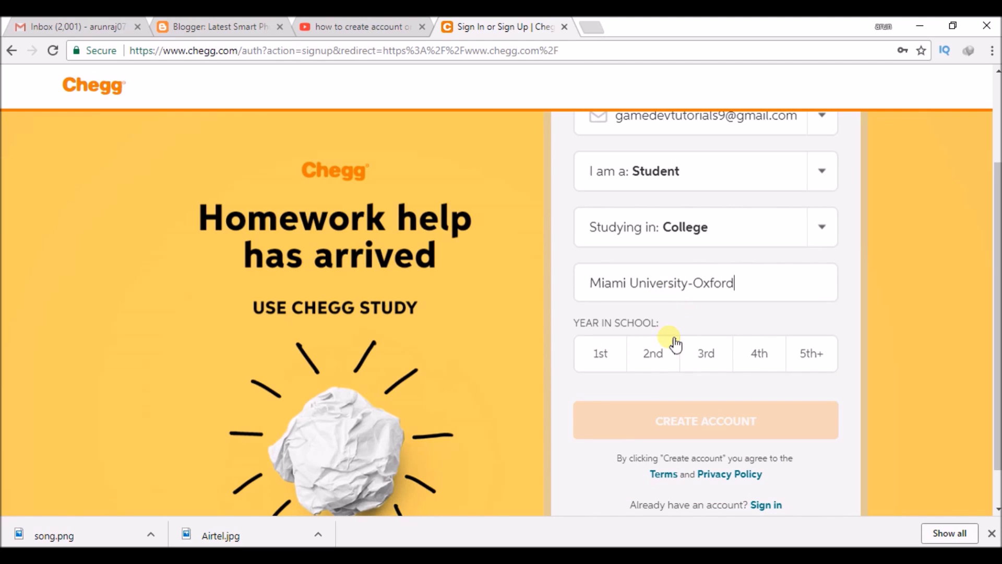
left_click(667, 362)
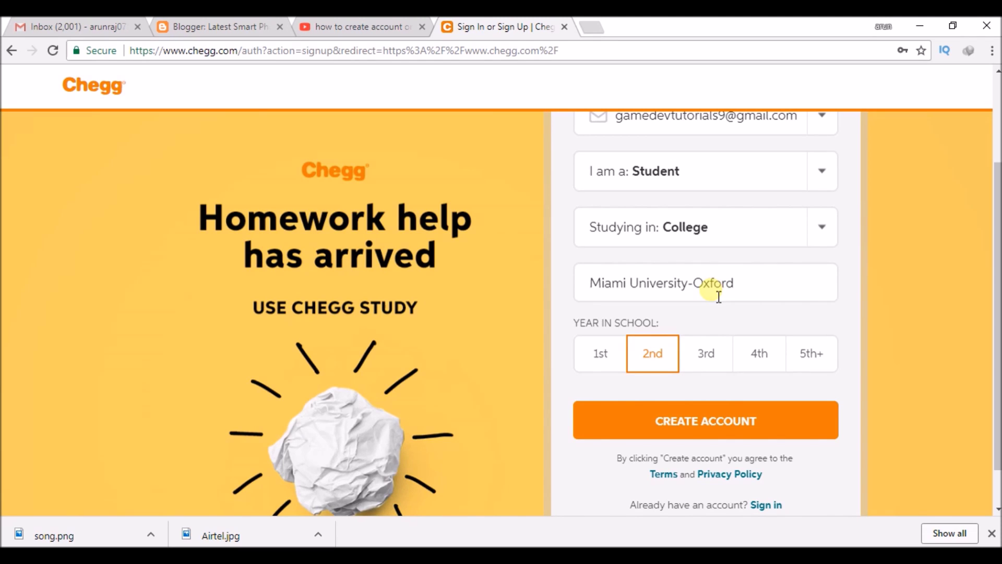
left_click(711, 418)
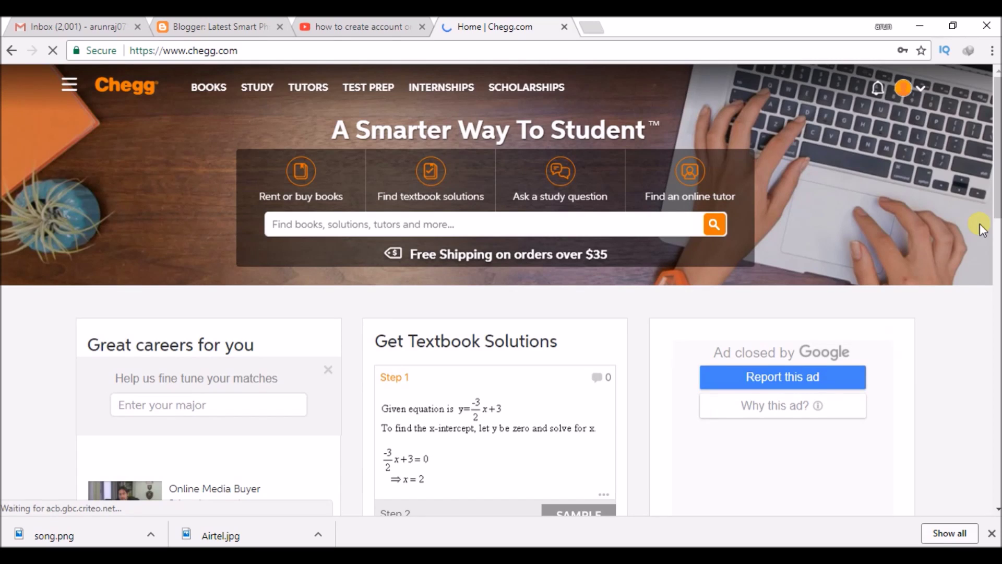
Step: Scroll the signed-in Chegg homepage and bring up the other Chrome windows
scroll(502, 313, "down", 5)
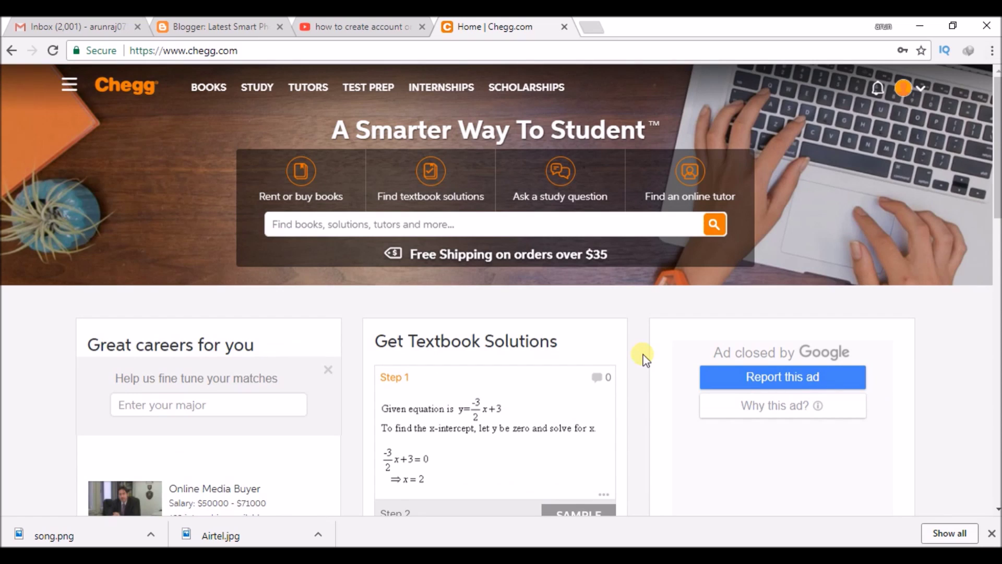
left_click(688, 556)
Step: In the Gmail window, show the Updates category and open the Welcome to Chegg email
mouse_move(689, 557)
left_click(767, 501)
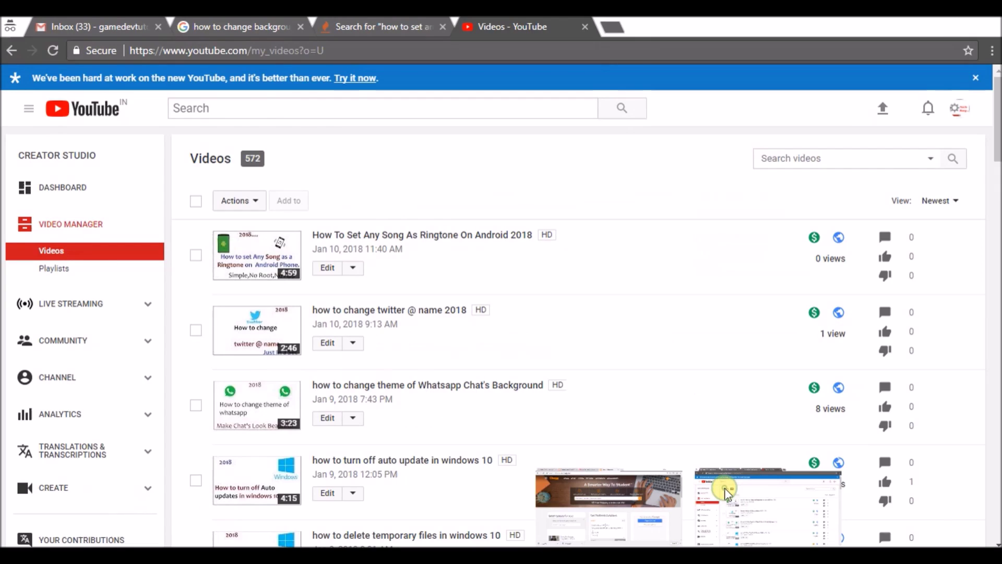
left_click(94, 26)
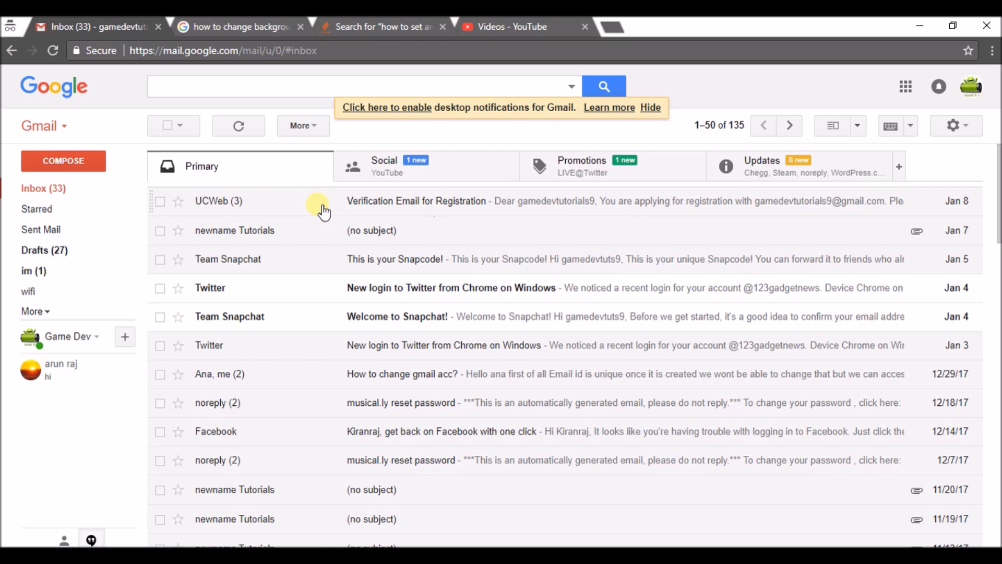
left_click(757, 172)
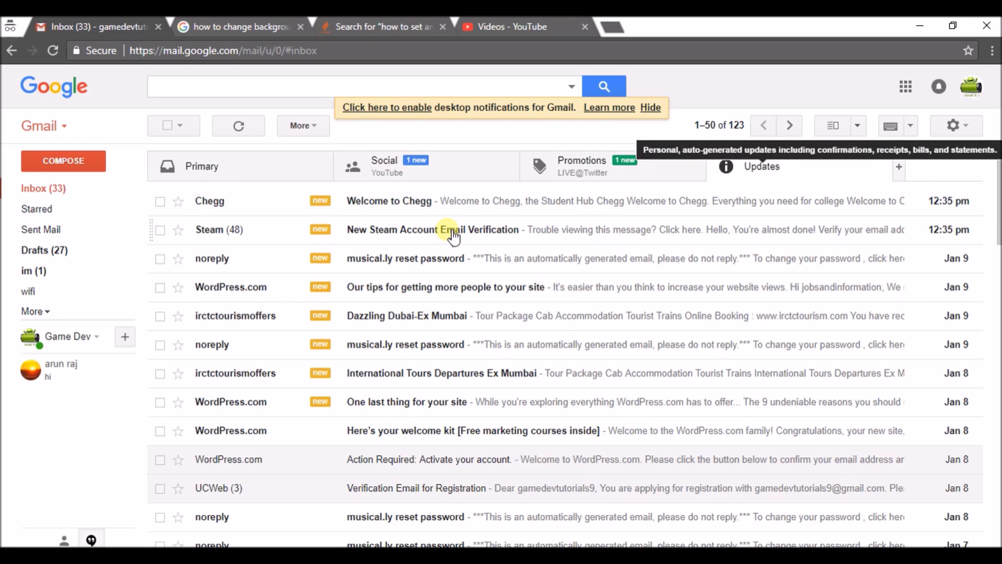
left_click(465, 204)
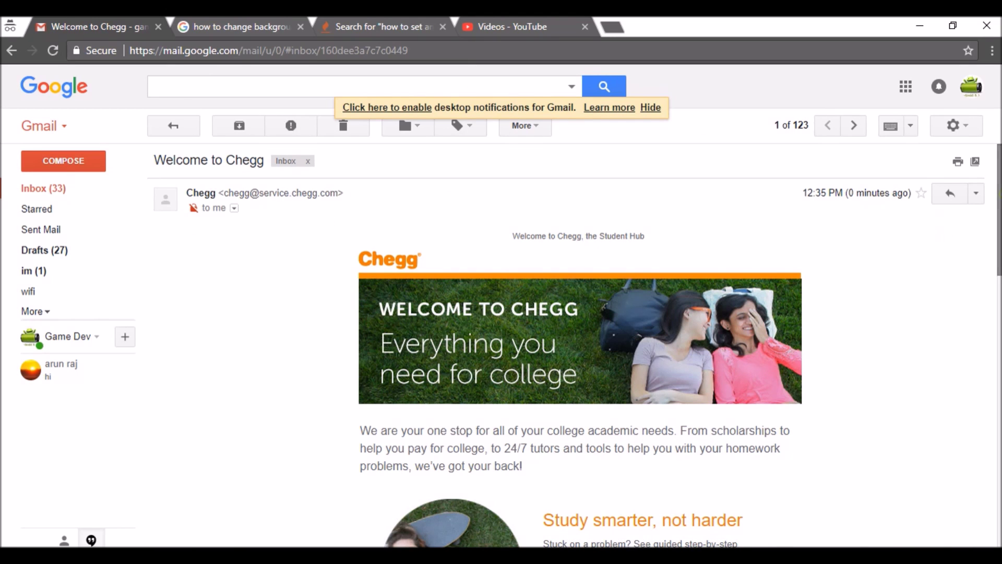
Step: Scroll through the welcome email and follow its banner to the Chegg website
scroll(575, 345, "down", 3)
scroll(580, 345, "down", 10)
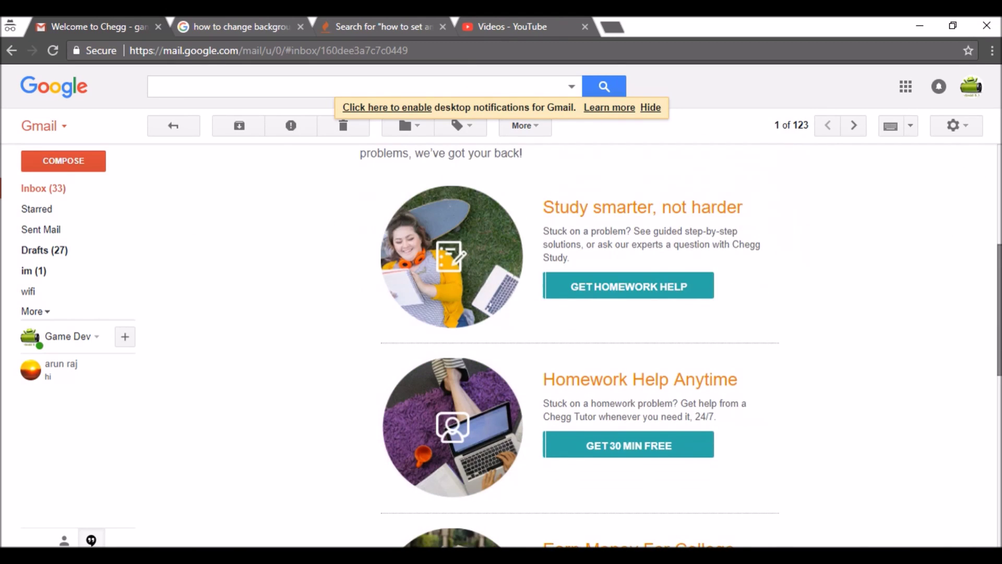
scroll(574, 345, "up", 15)
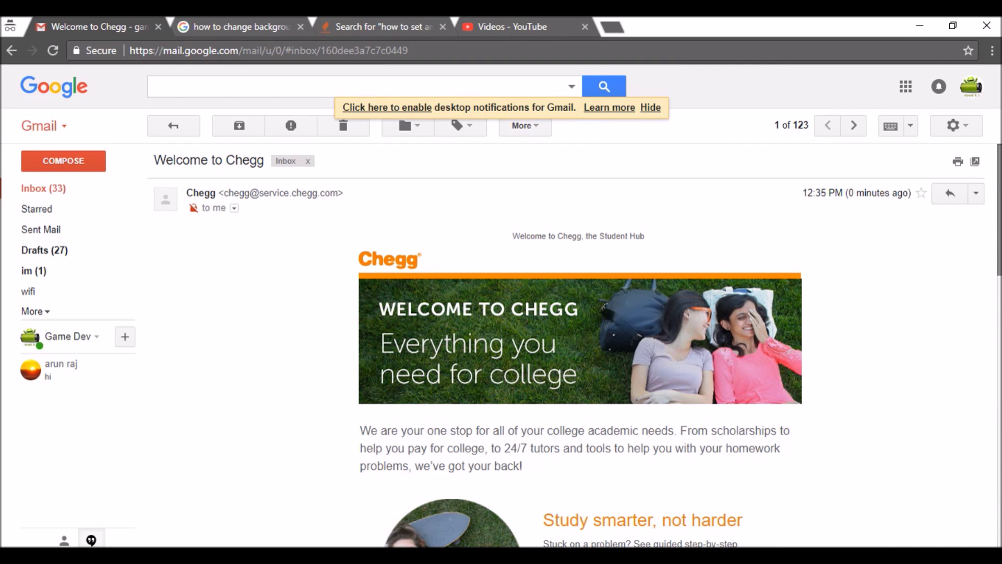
scroll(574, 345, "down", 1)
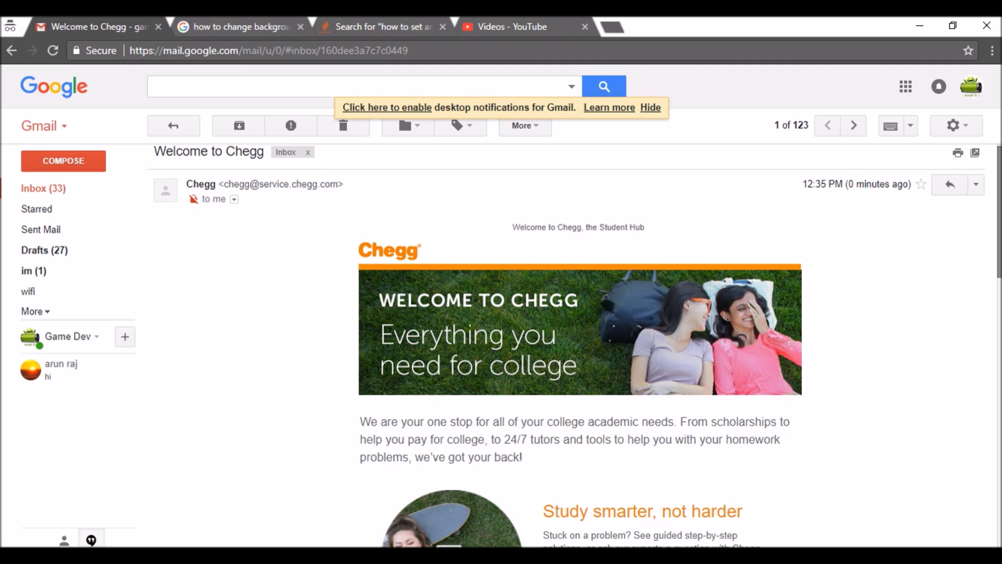
scroll(575, 344, "down", 3)
left_click_drag(999, 267, 994, 443)
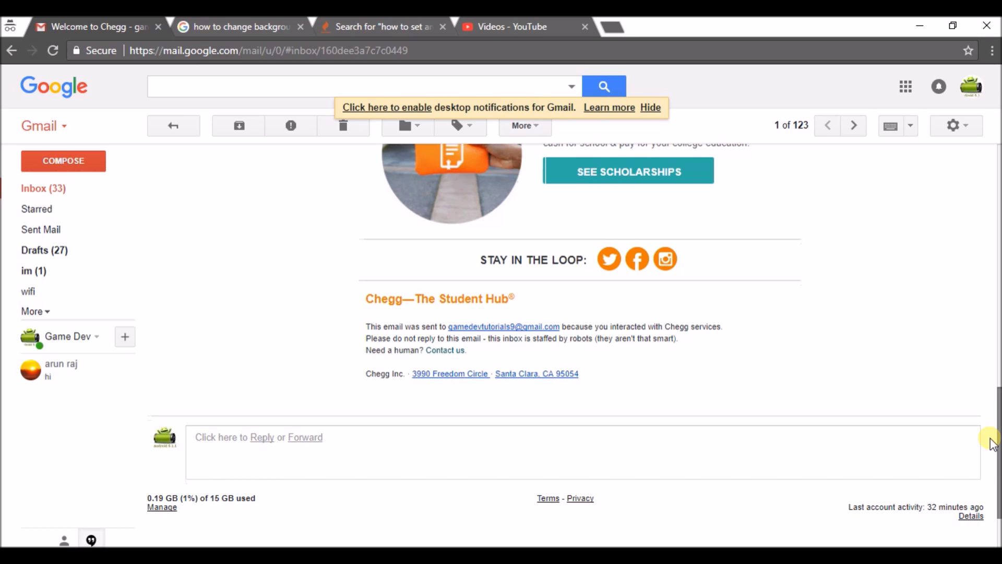
left_click_drag(992, 392, 995, 157)
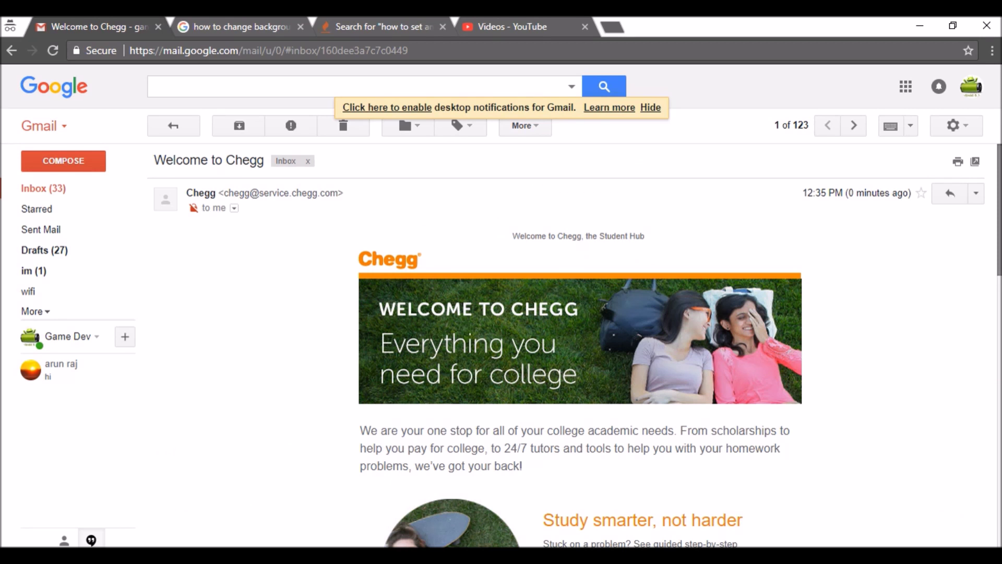
left_click(452, 317)
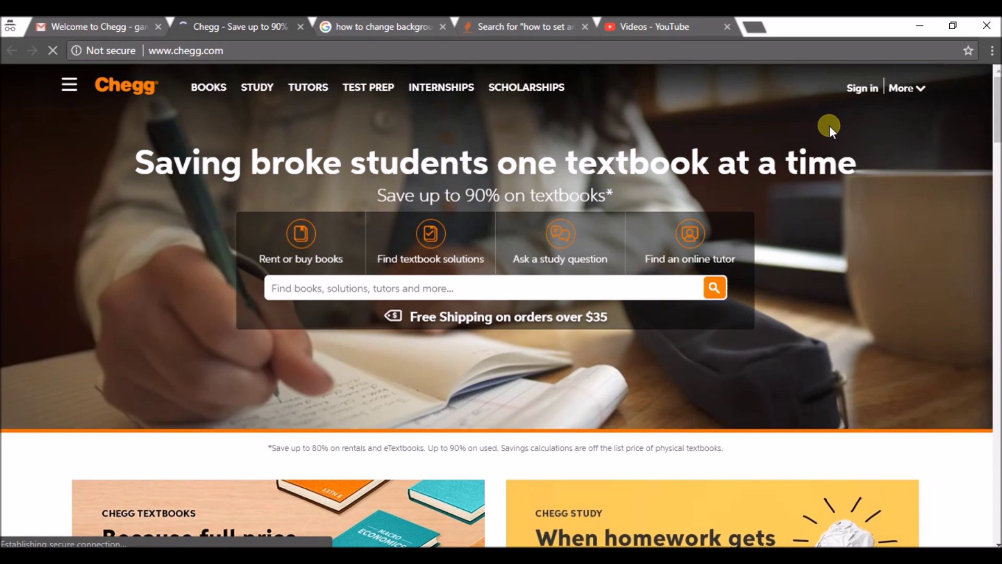
Step: Sign in with the suggested account email and the account password
left_click(874, 102)
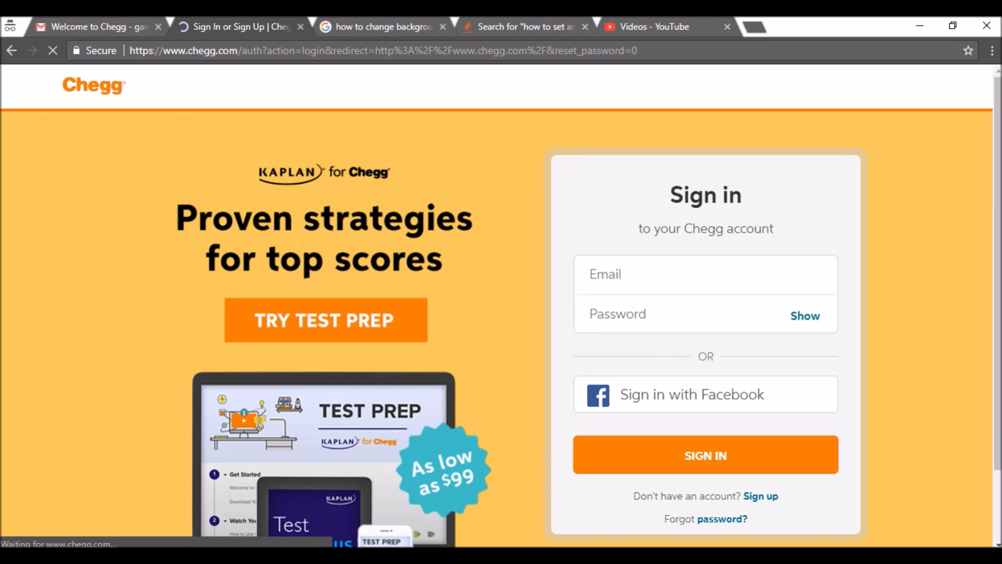
left_click(677, 286)
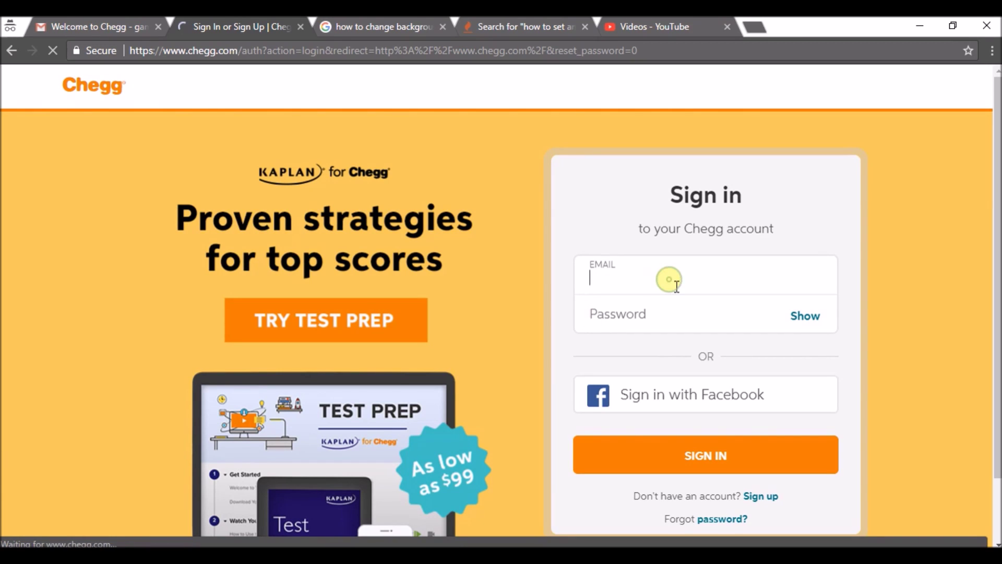
type("gam")
left_click(684, 305)
left_click(659, 319)
type("•••••••••")
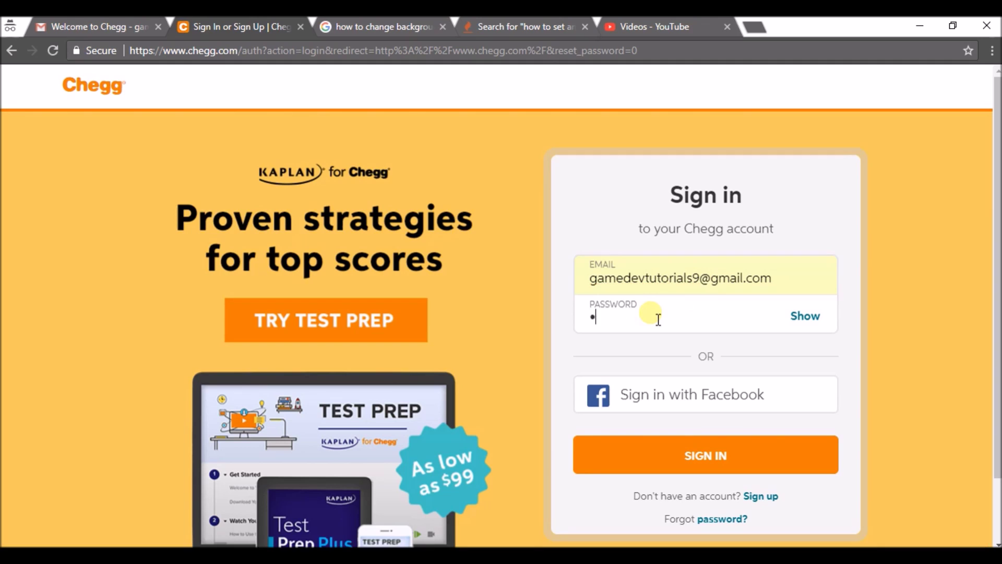
type("•••")
left_click(708, 459)
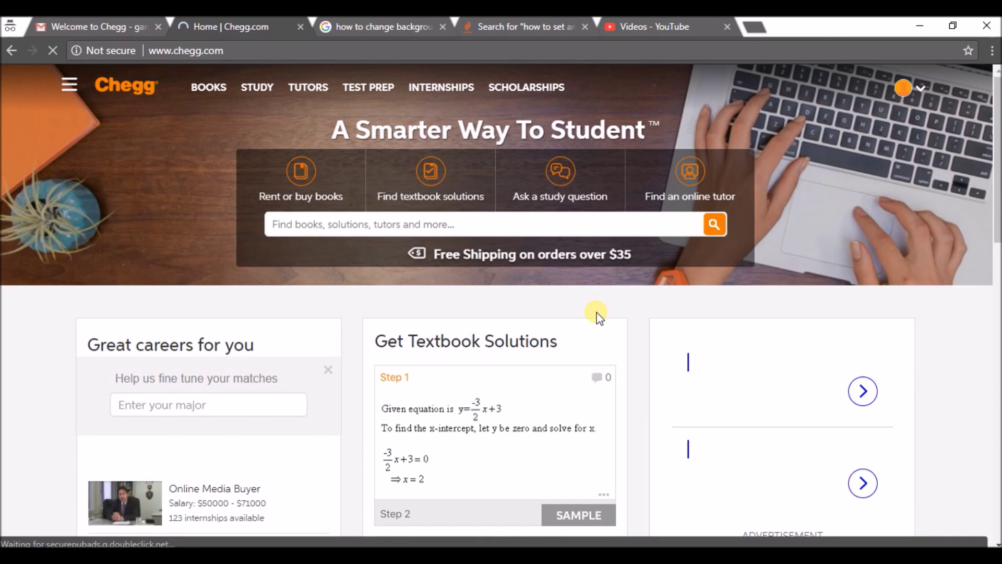
Step: Choose My account from the avatar menu to show the Account Overview page
left_click(909, 95)
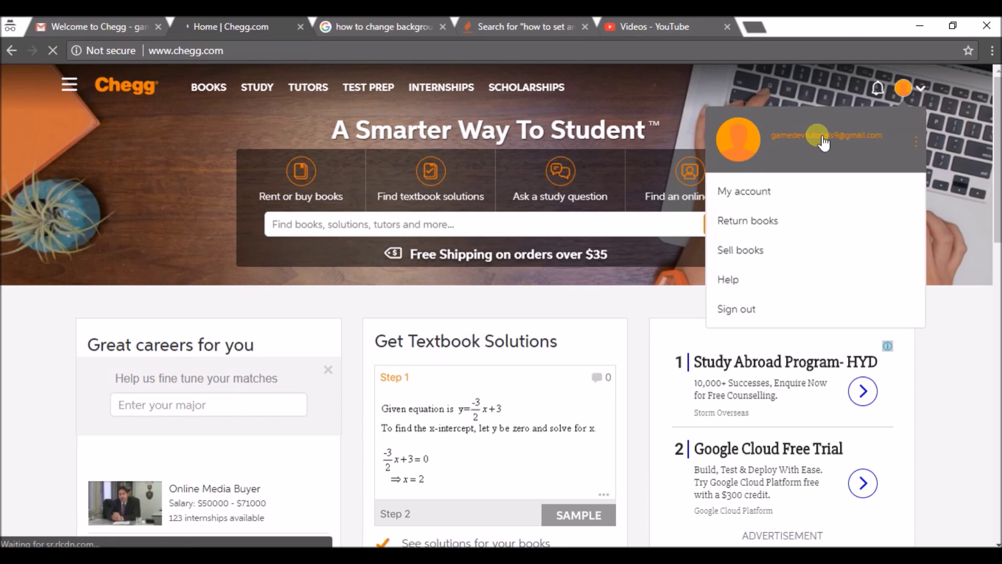
left_click(746, 194)
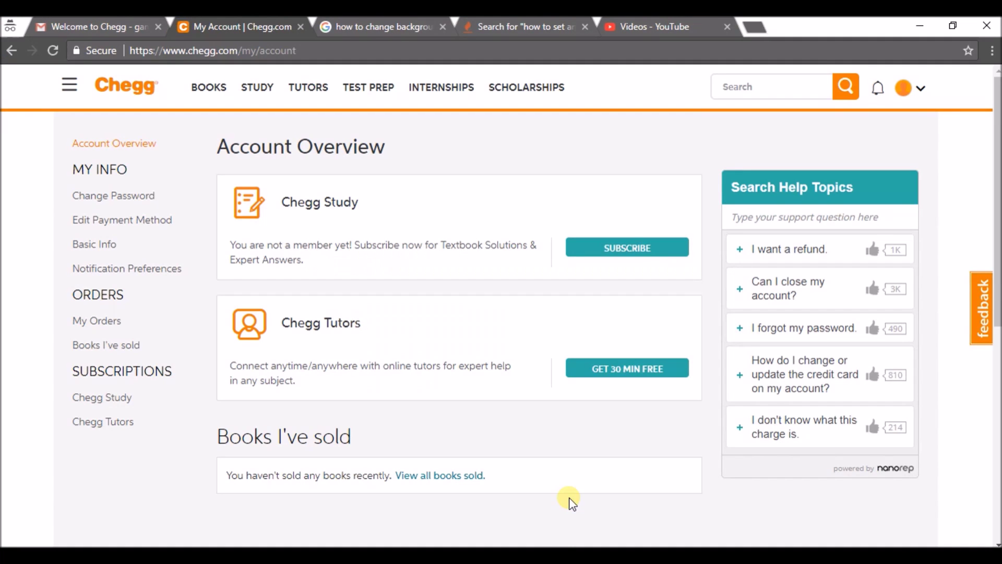
left_click(551, 555)
left_click(592, 518)
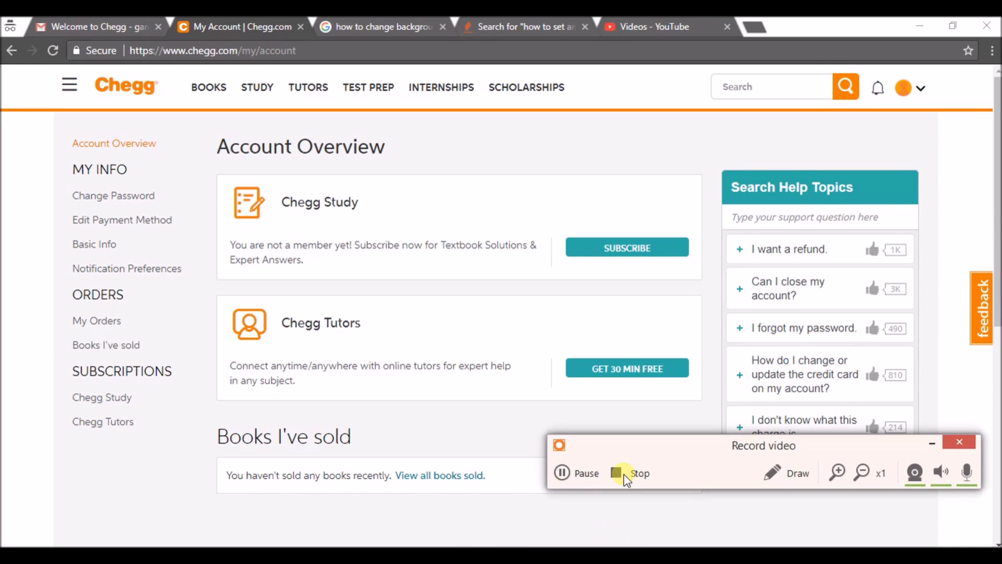
left_click(616, 473)
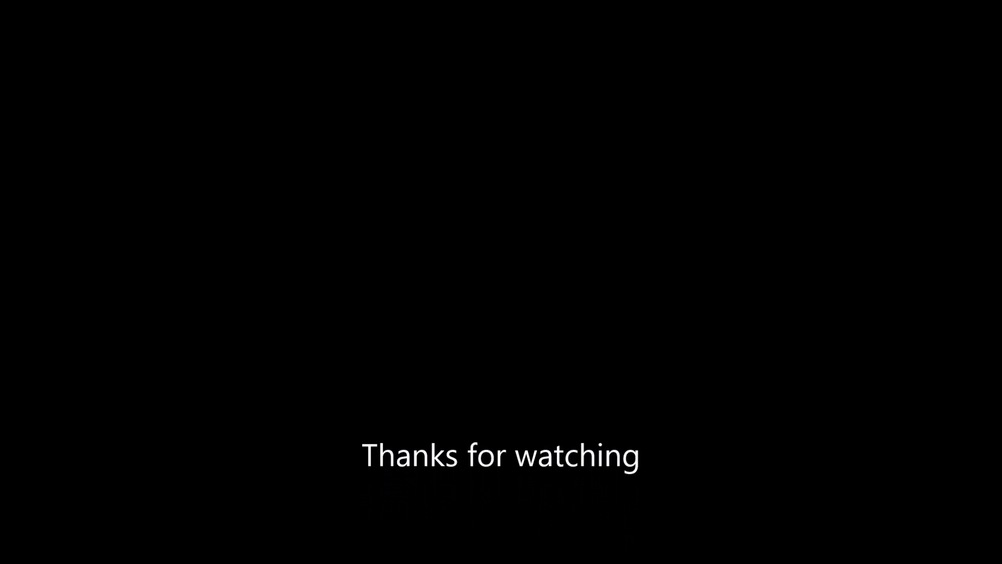